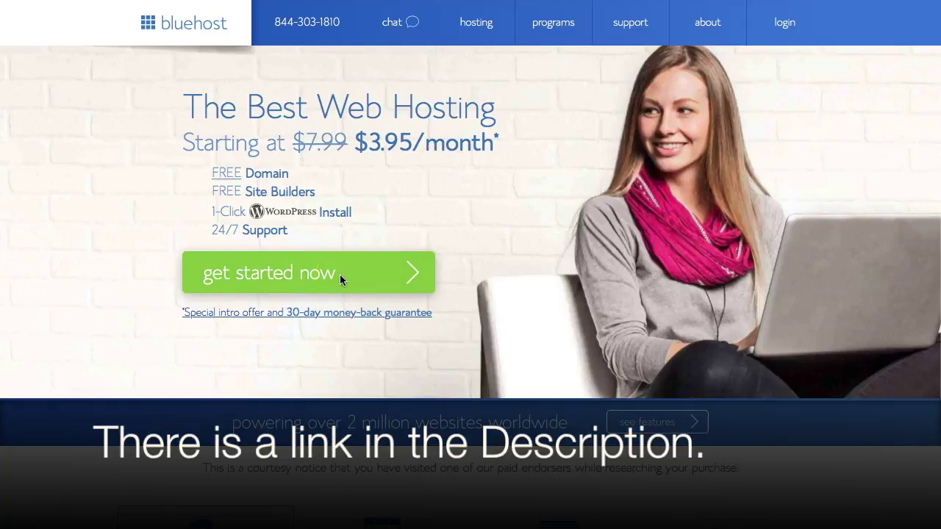
Begin hosting signup and compare basic, plus and prime plans, with plus and prime at $5.95/month
left_click(339, 274)
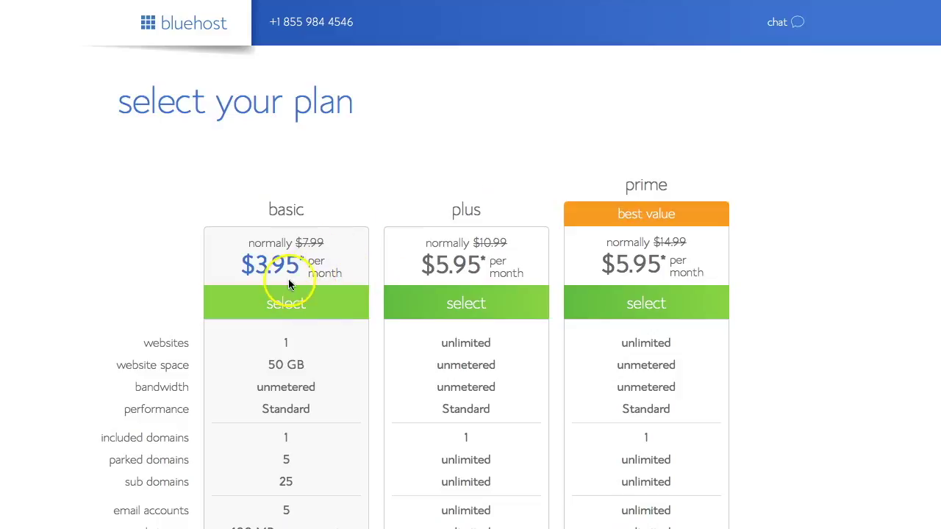
scroll(220, 360, "down", 3)
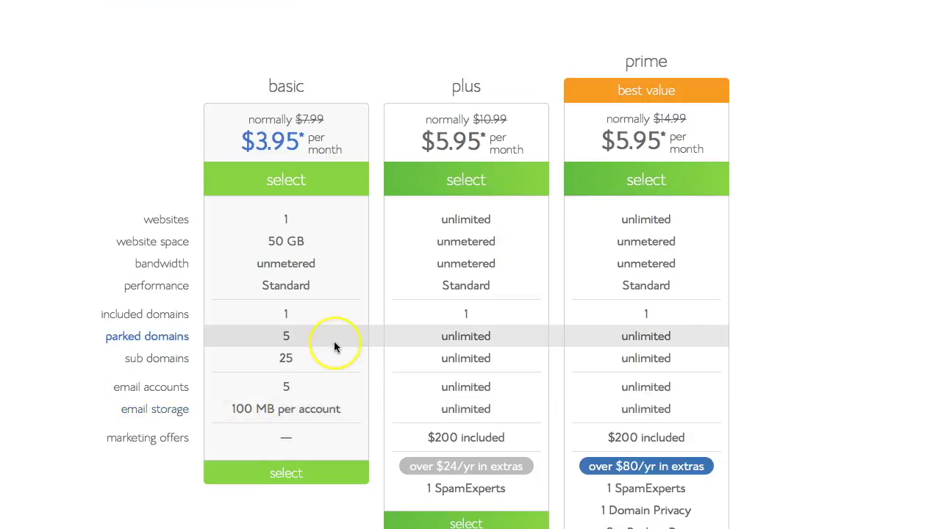
scroll(334, 341, "up", 1)
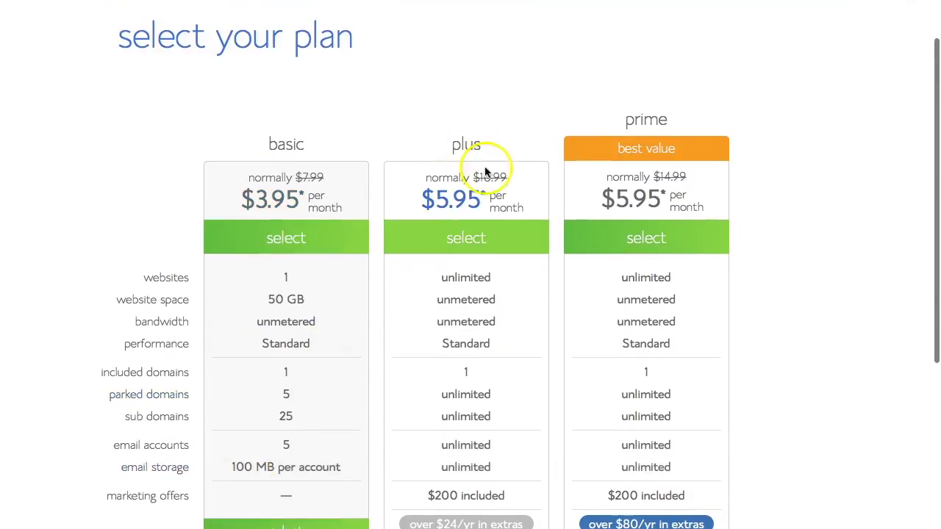
scroll(489, 176, "down", 1)
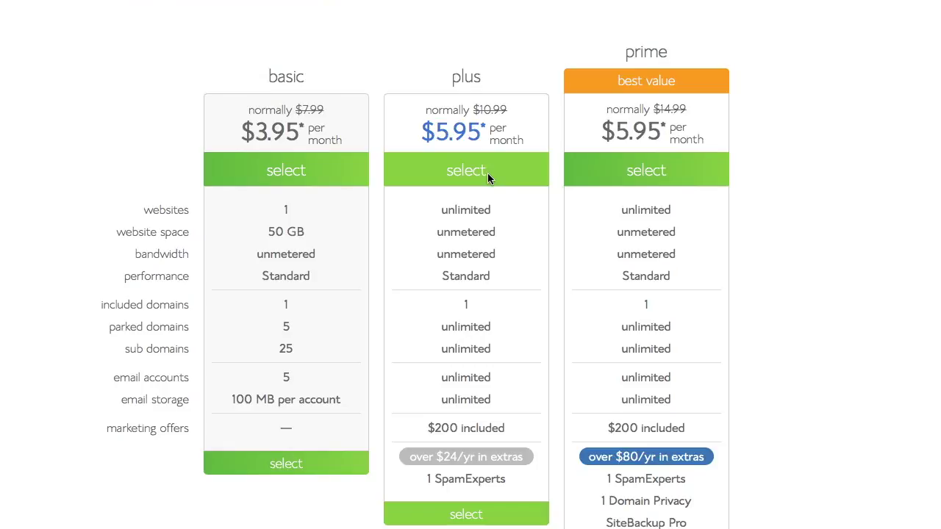
scroll(492, 179, "up", 1)
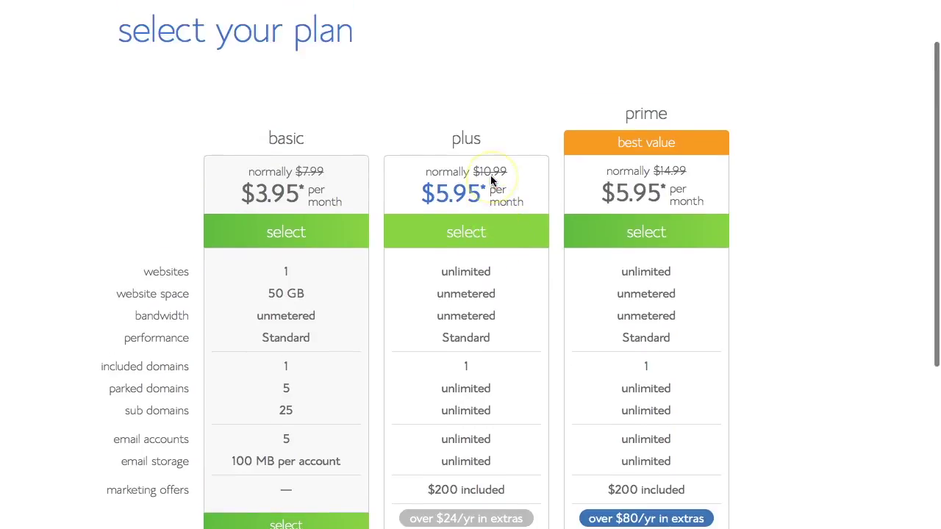
scroll(493, 178, "down", 1)
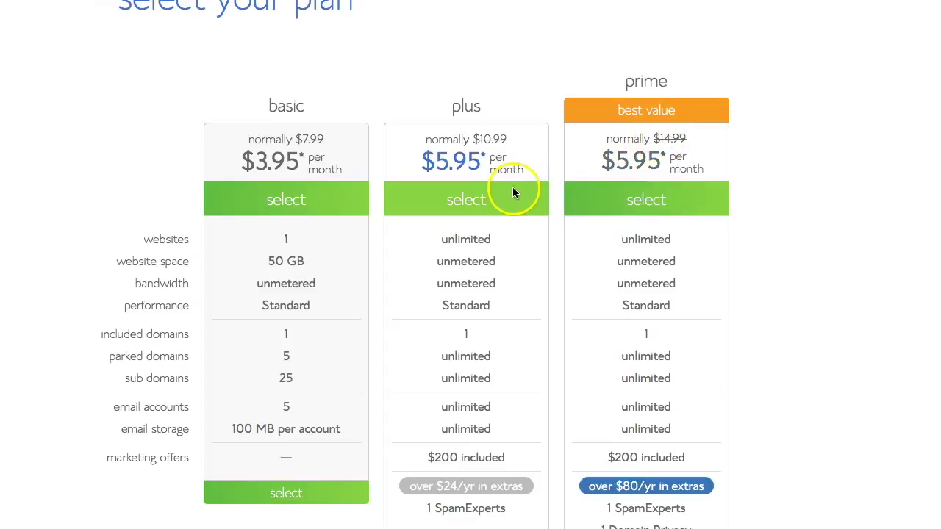
scroll(500, 296, "down", 2)
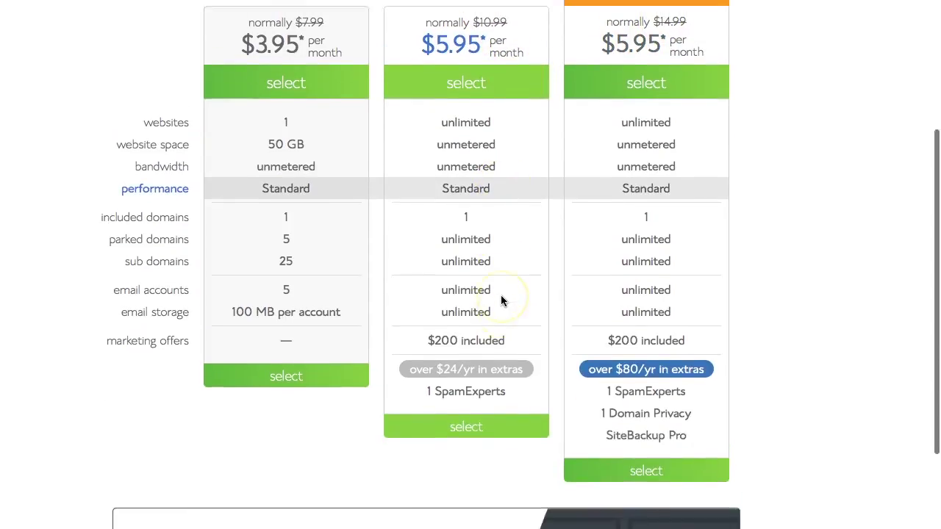
scroll(501, 295, "up", 1)
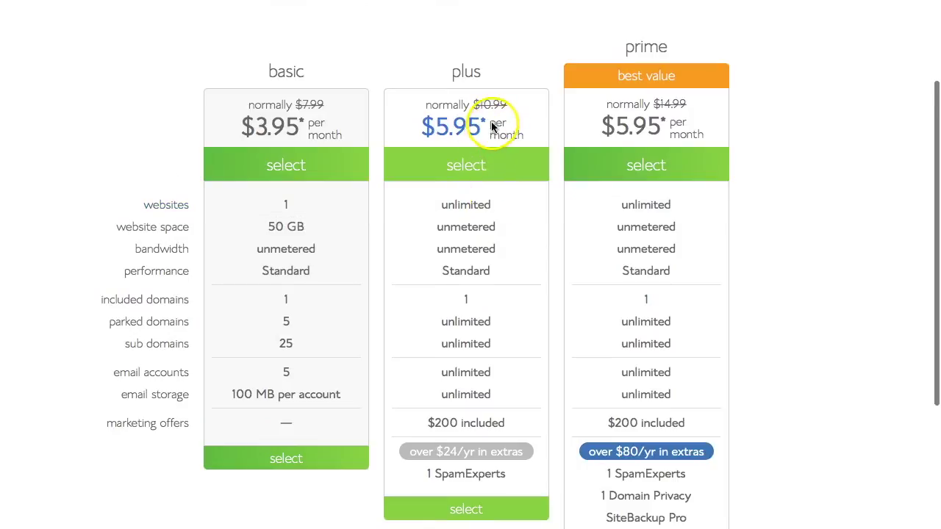
scroll(475, 178, "up", 1)
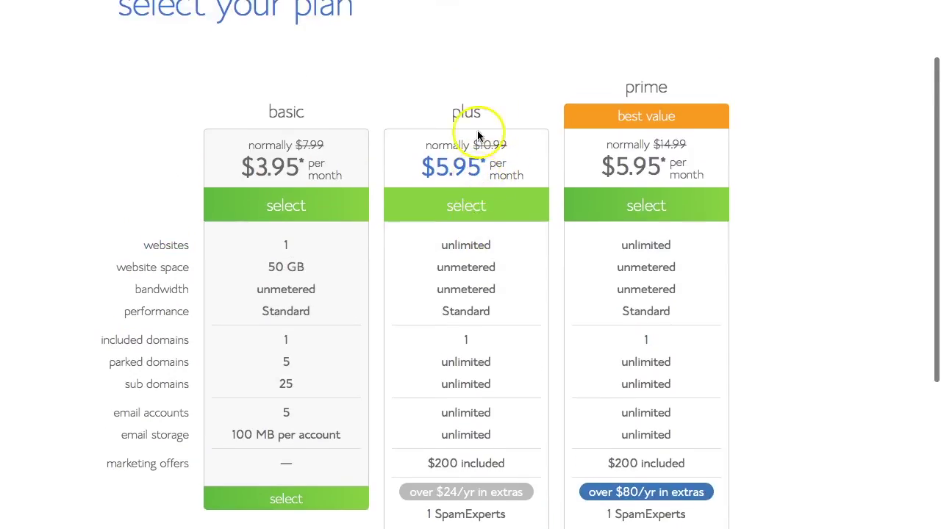
scroll(483, 272, "down", 1)
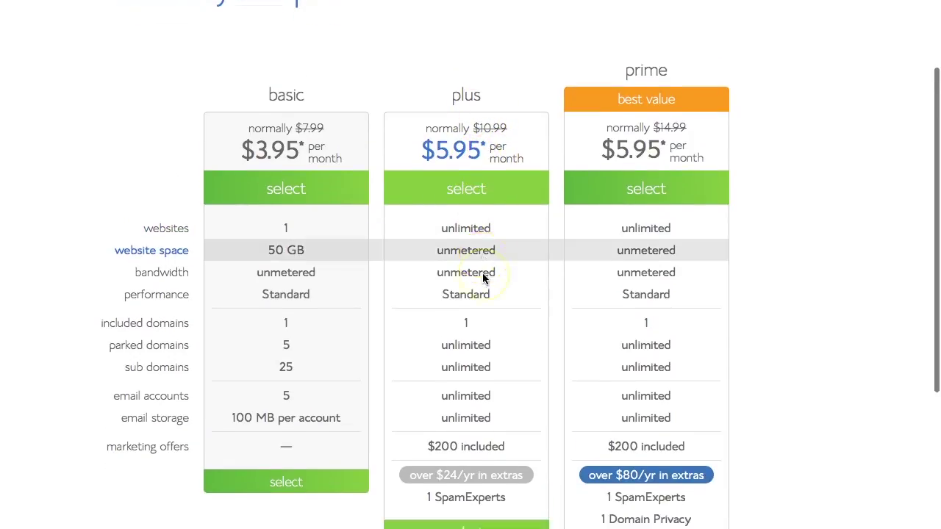
scroll(483, 276, "up", 1)
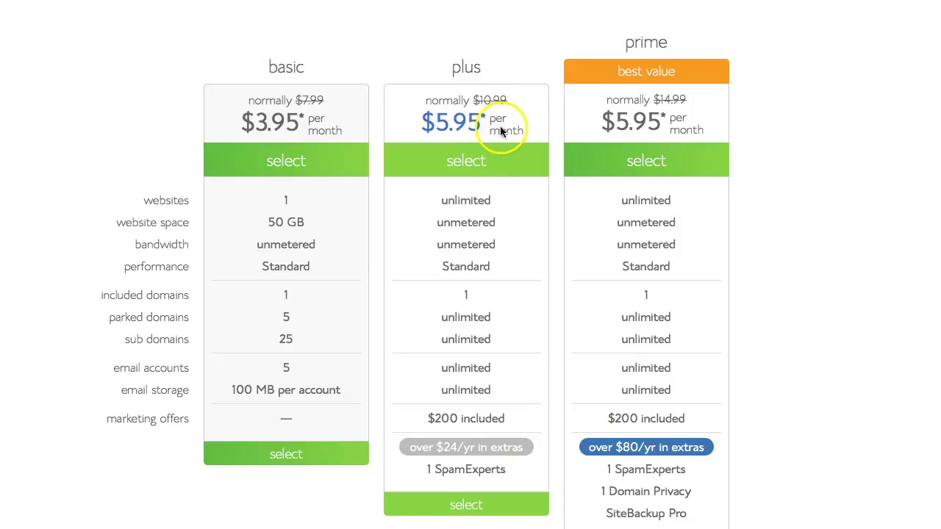
scroll(512, 242, "down", 2)
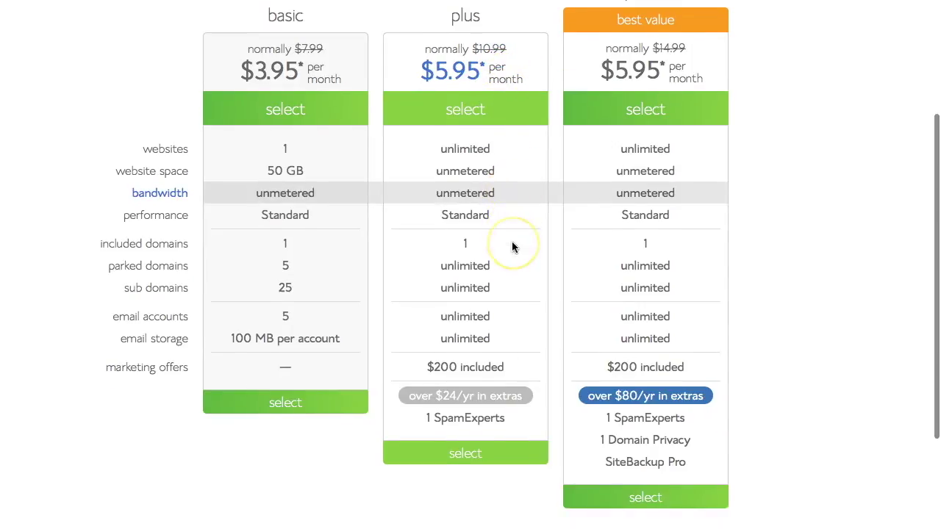
scroll(512, 241, "up", 1)
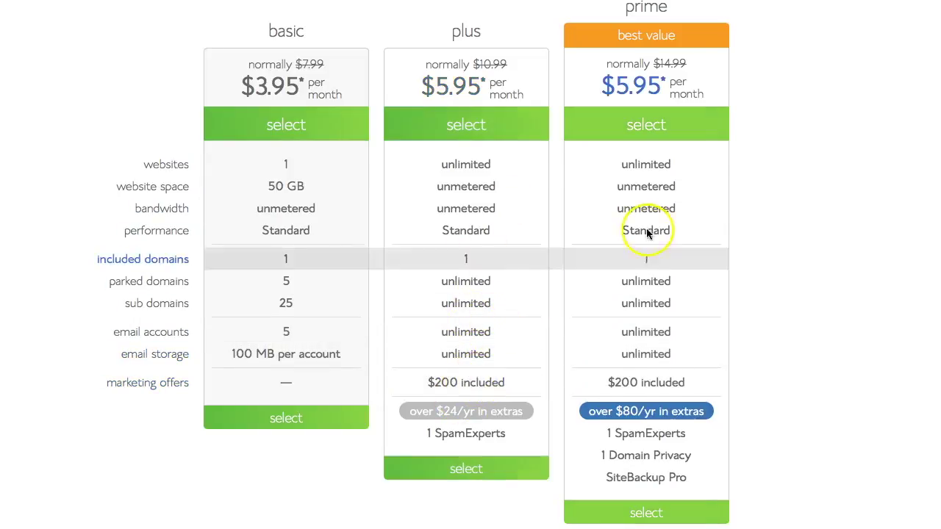
scroll(645, 246, "up", 1)
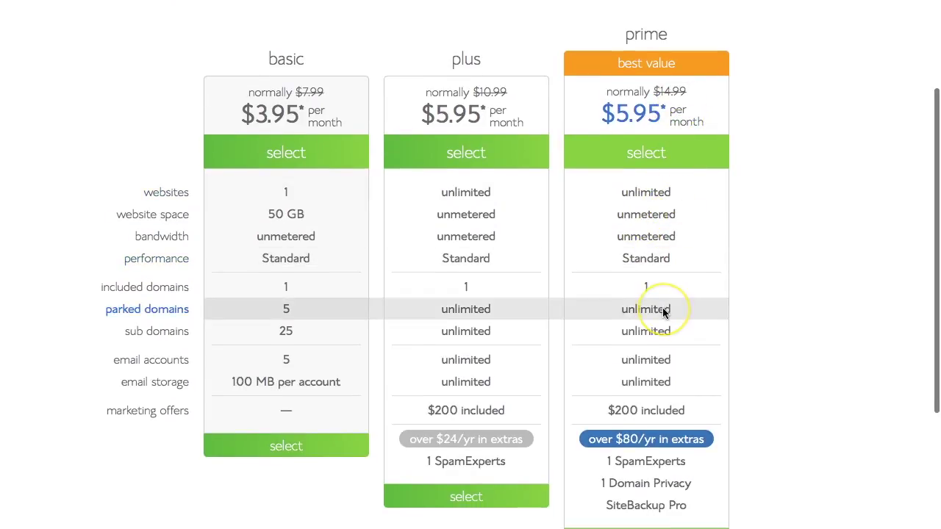
scroll(663, 309, "down", 1)
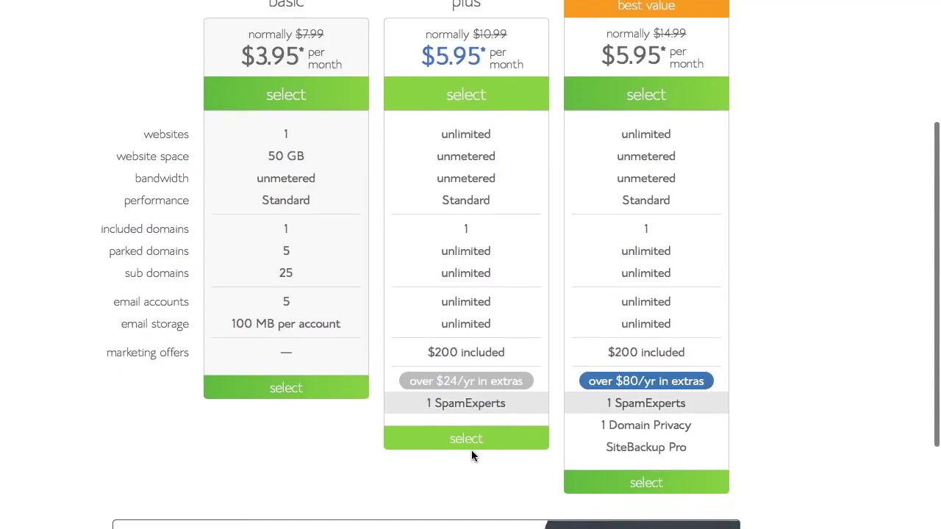
Select the plus plan and continue with the existing domain bestdomain.com
left_click(472, 443)
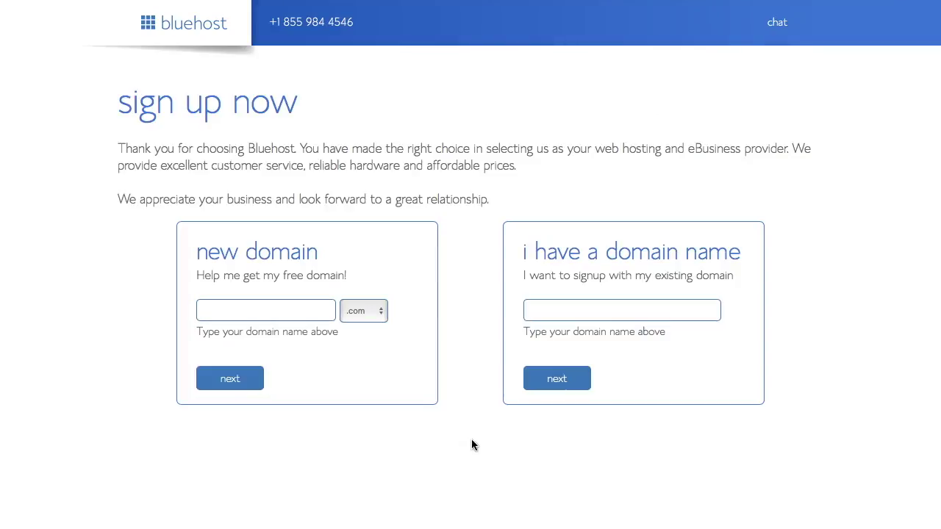
left_click(552, 315)
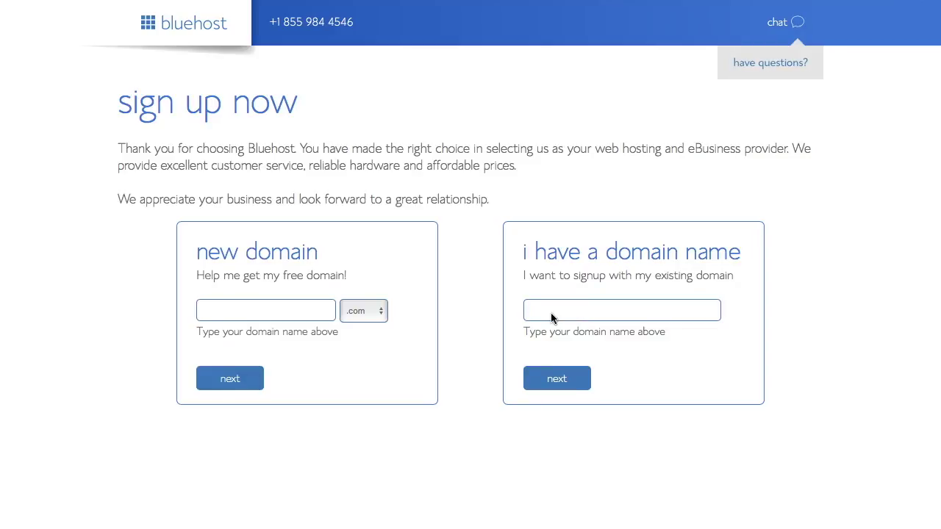
type("be")
type("e")
type("st")
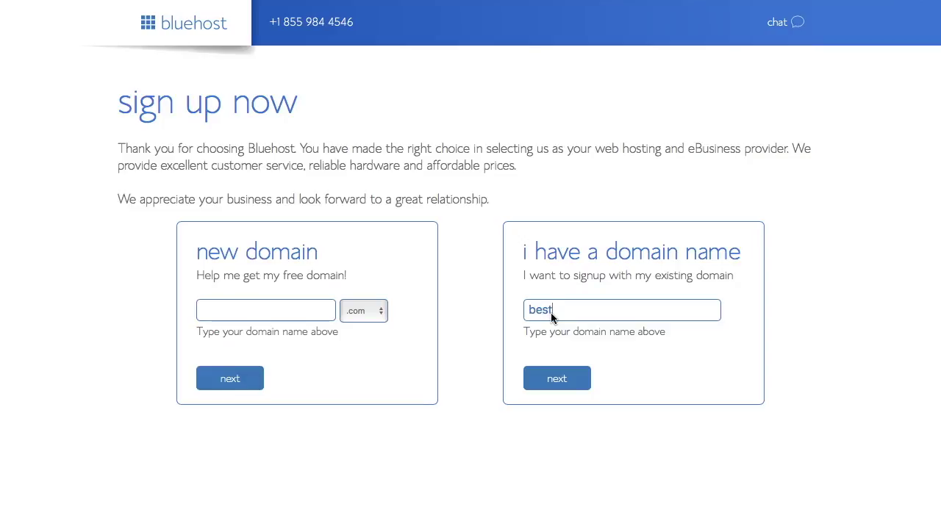
type("domain.com")
left_click(558, 378)
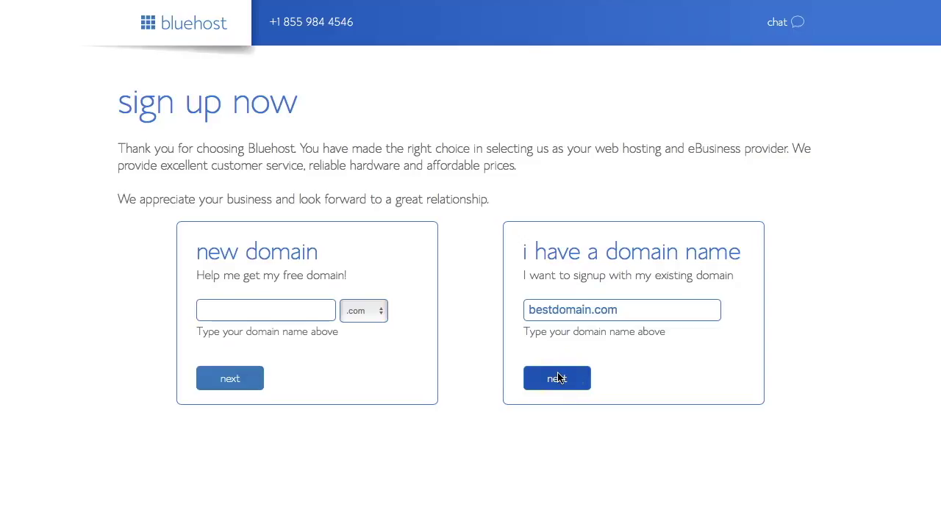
Switch the Account Plan to 'Plus 24 Month Price - $7.45/mo.', making the total $238.56
left_click(559, 305)
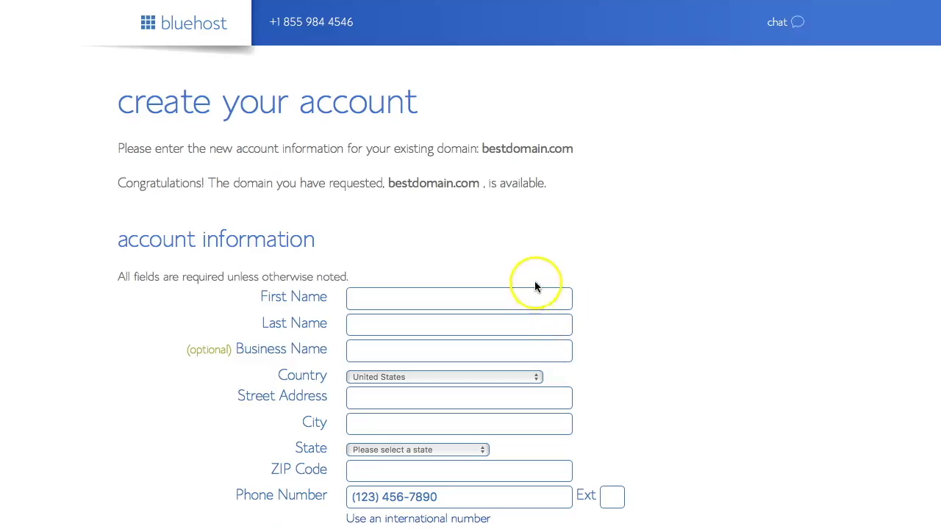
scroll(542, 284, "down", 1)
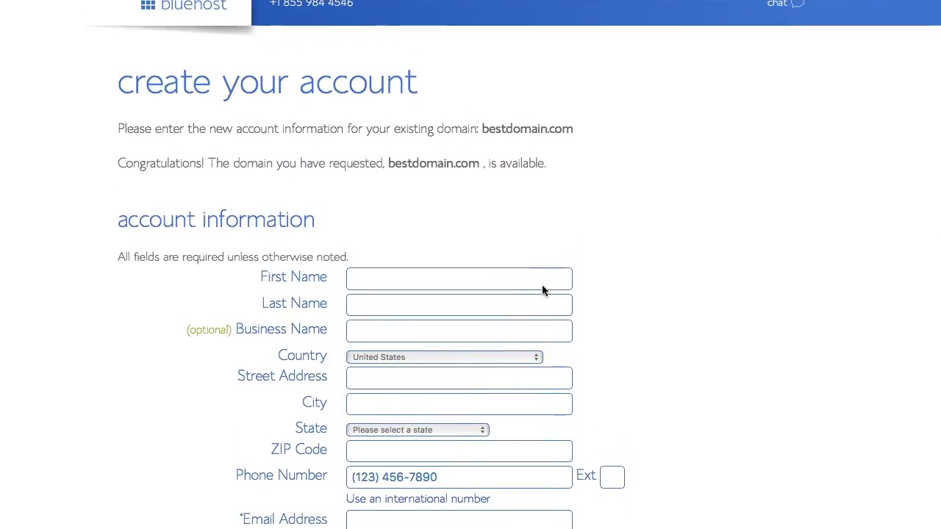
scroll(542, 285, "down", 5)
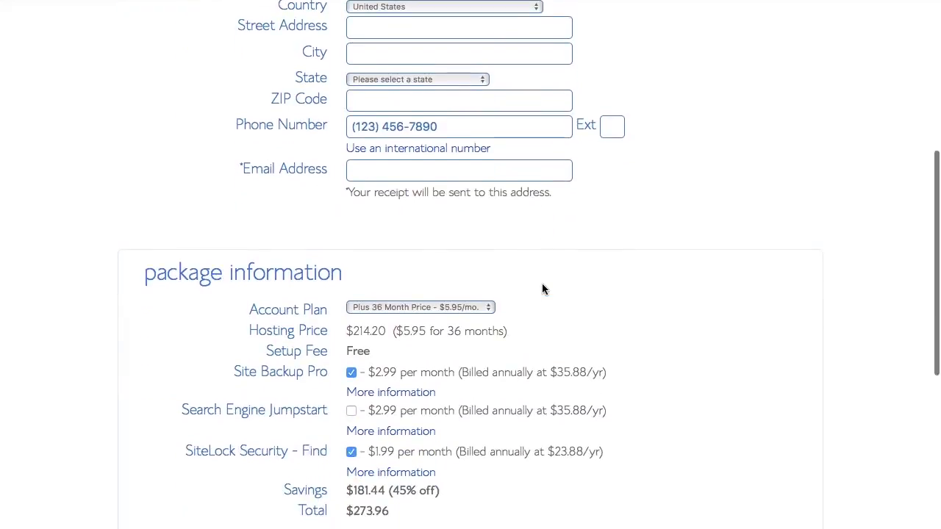
scroll(542, 289, "down", 2)
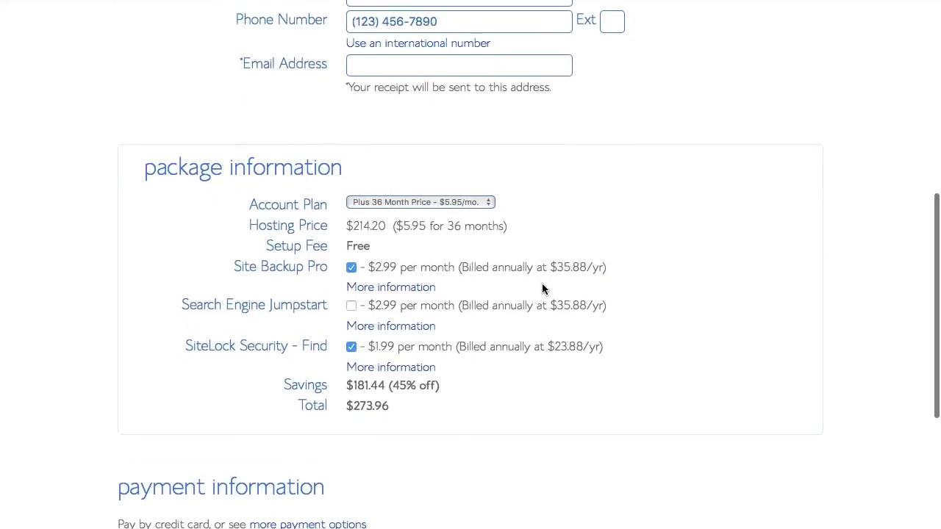
left_click(469, 236)
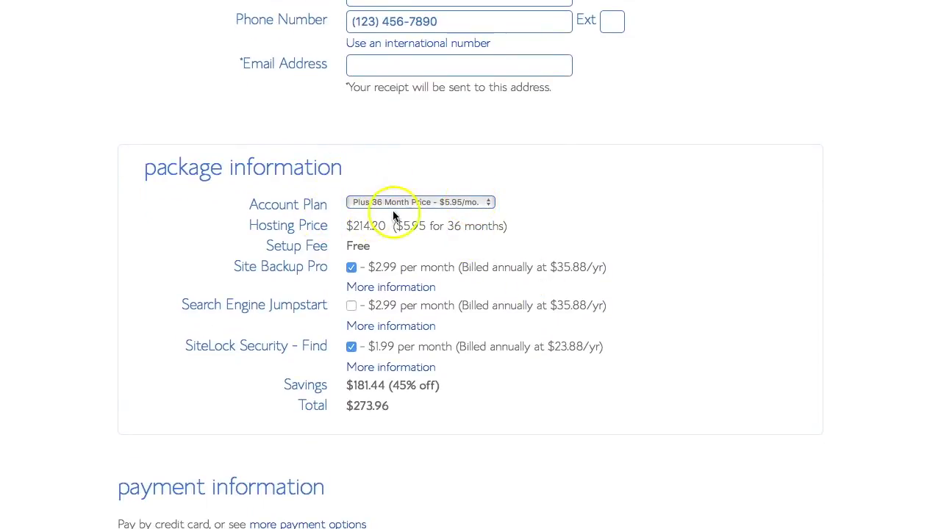
left_click(487, 203)
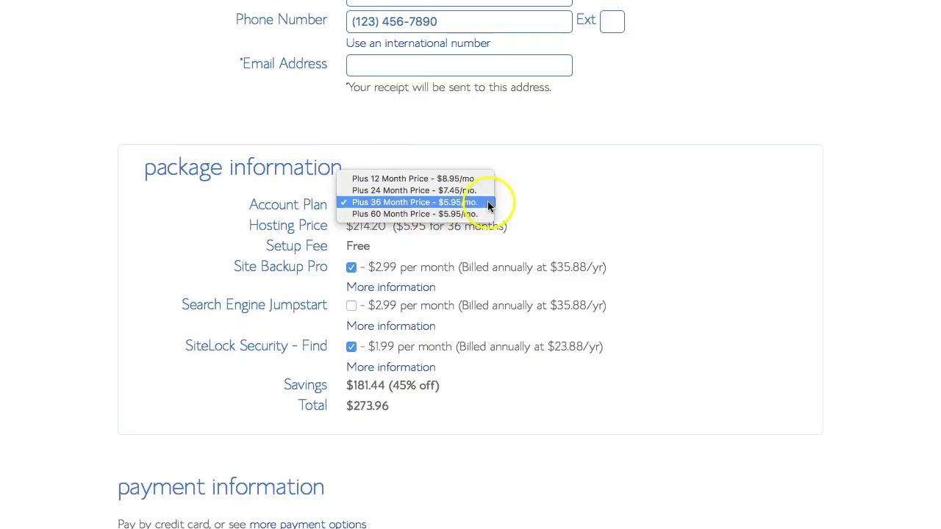
left_click(486, 187)
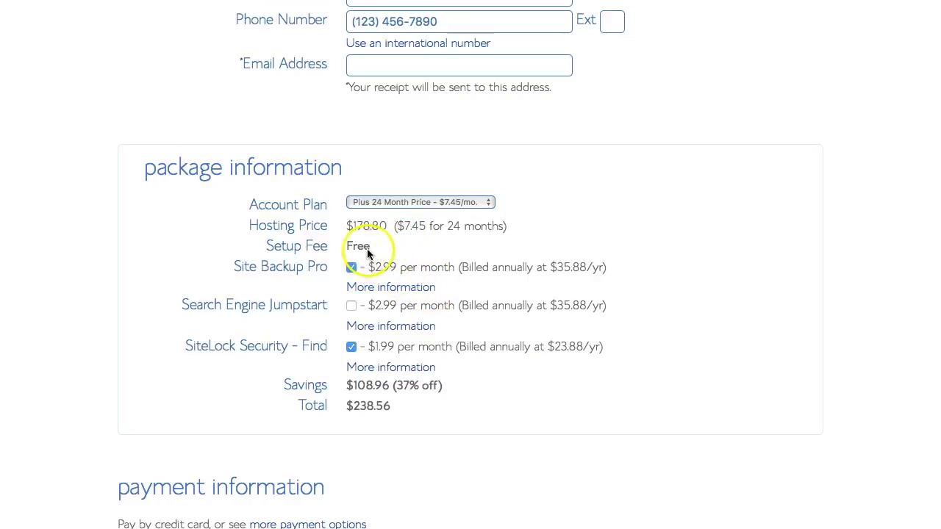
scroll(424, 334, "down", 1)
scroll(425, 337, "down", 2)
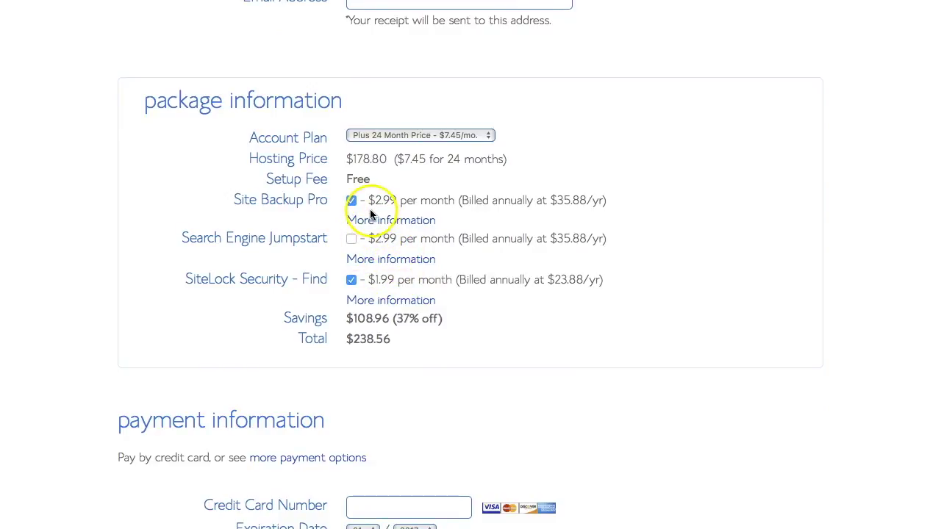
Uncheck SiteLock Security - Find to lower the total to $214.68, then submit the signup form
left_click(351, 280)
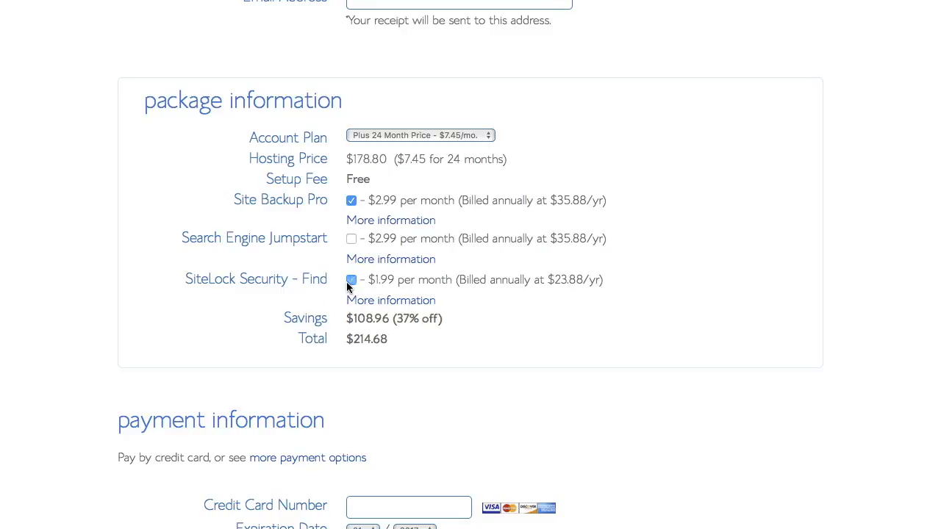
scroll(405, 309, "down", 1)
scroll(405, 305, "down", 2)
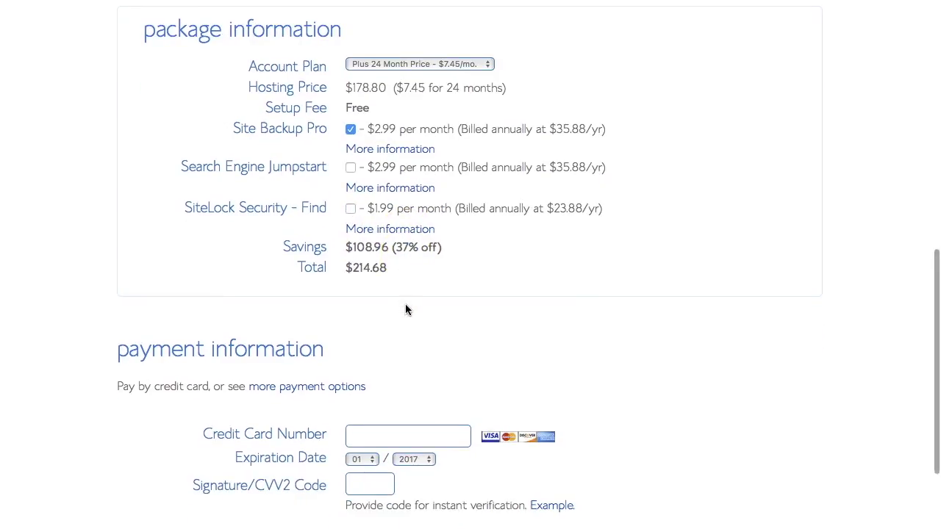
scroll(405, 310, "down", 1)
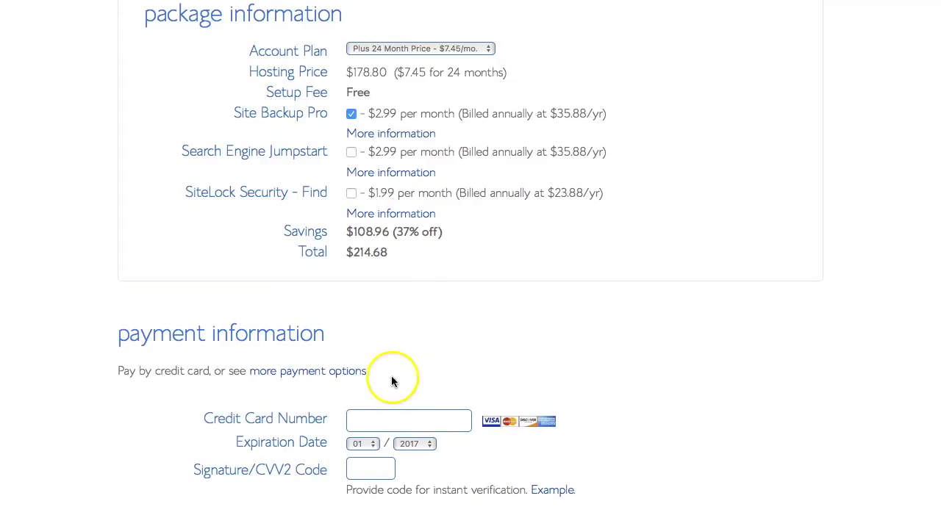
scroll(378, 411, "down", 5)
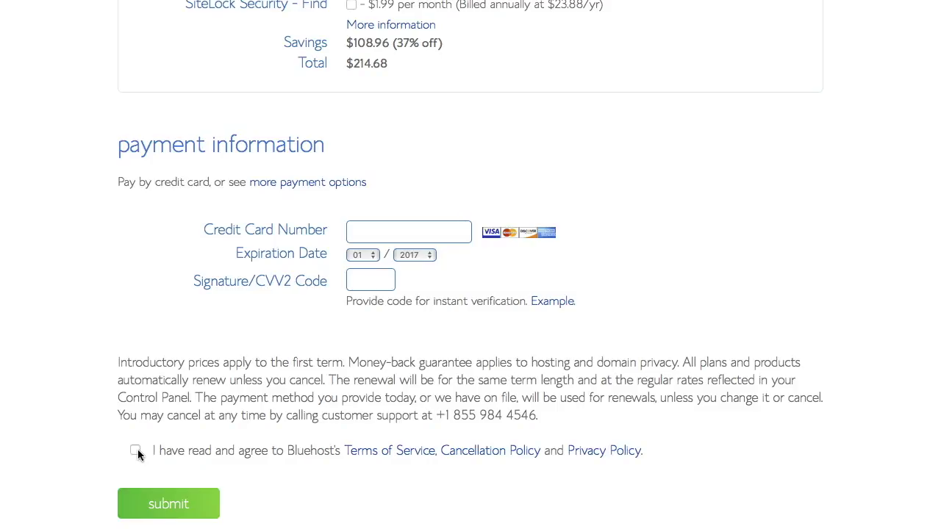
left_click(175, 508)
Return to the top of the signup page and bring up the header's 'have questions?' chat prompt
scroll(469, 340, "down", 3)
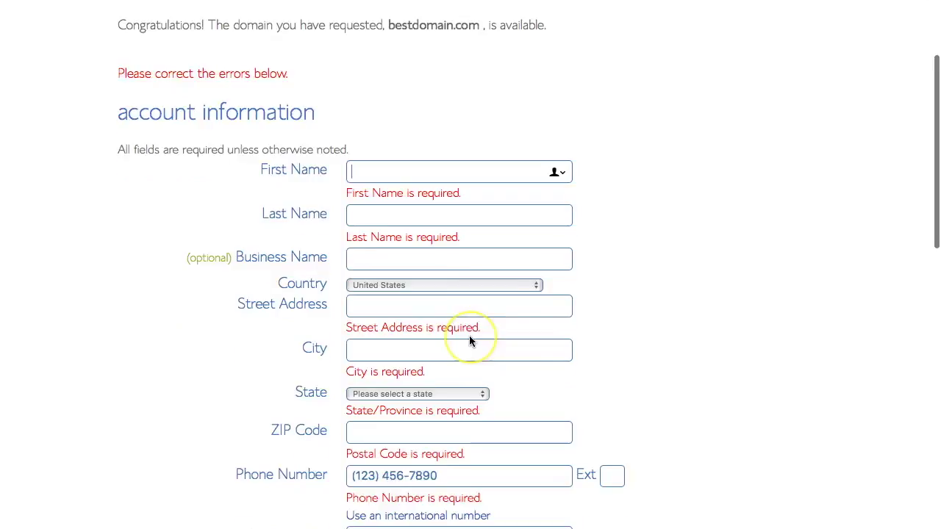
scroll(469, 341, "up", 3)
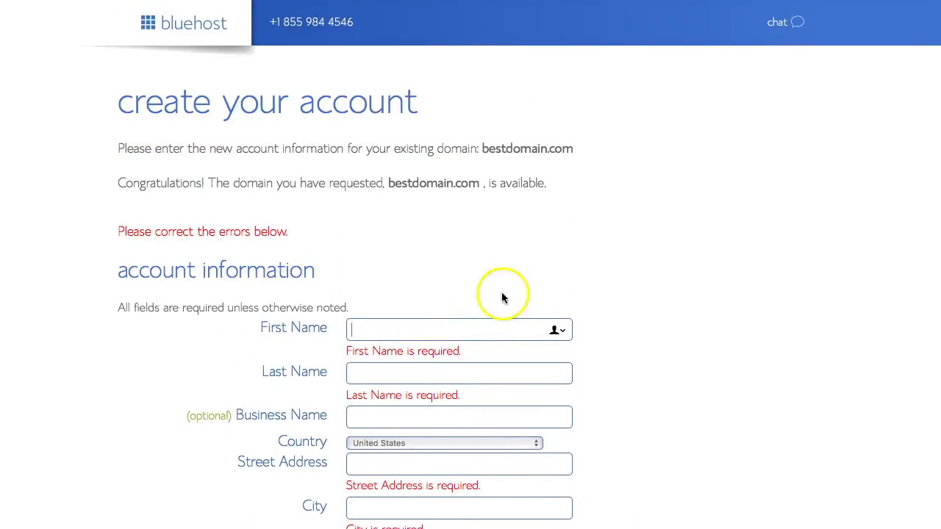
mouse_move(786, 46)
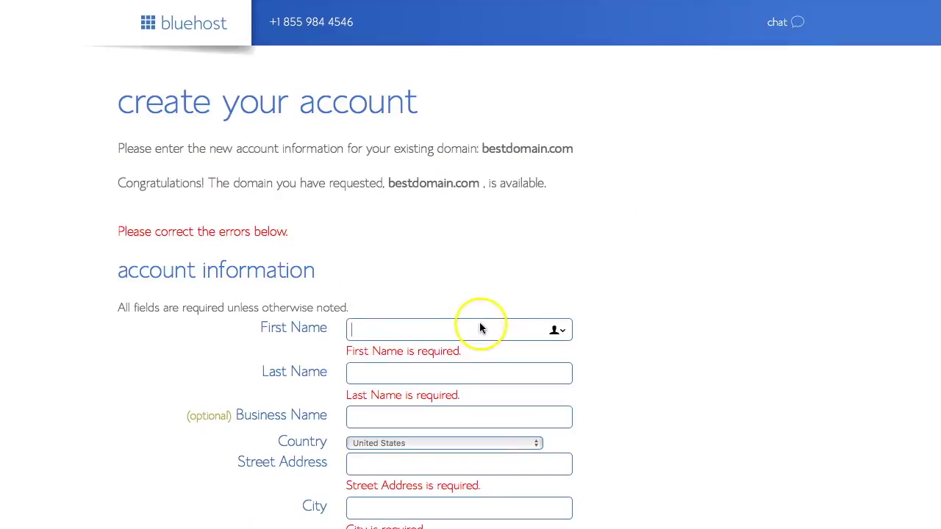
mouse_move(784, 24)
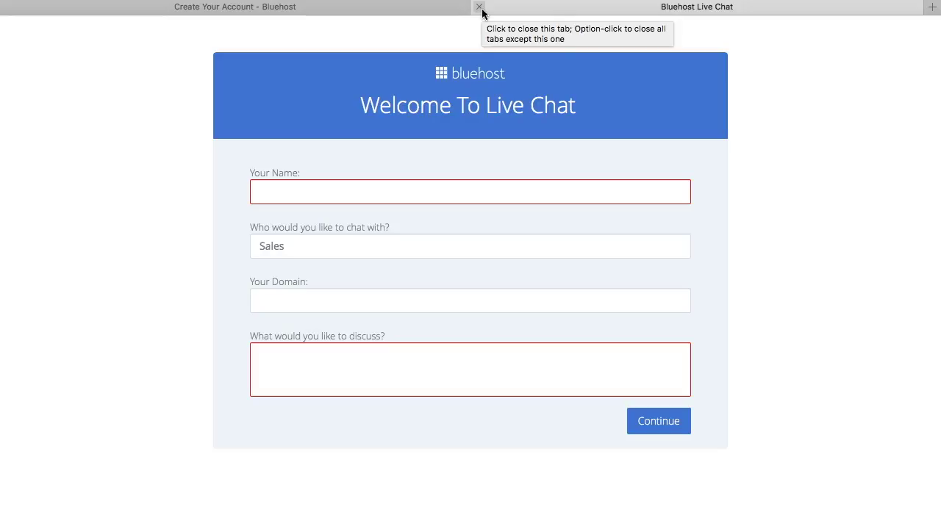
Close the Live Chat tab and resubmit the empty account form with the green submit button
left_click(479, 7)
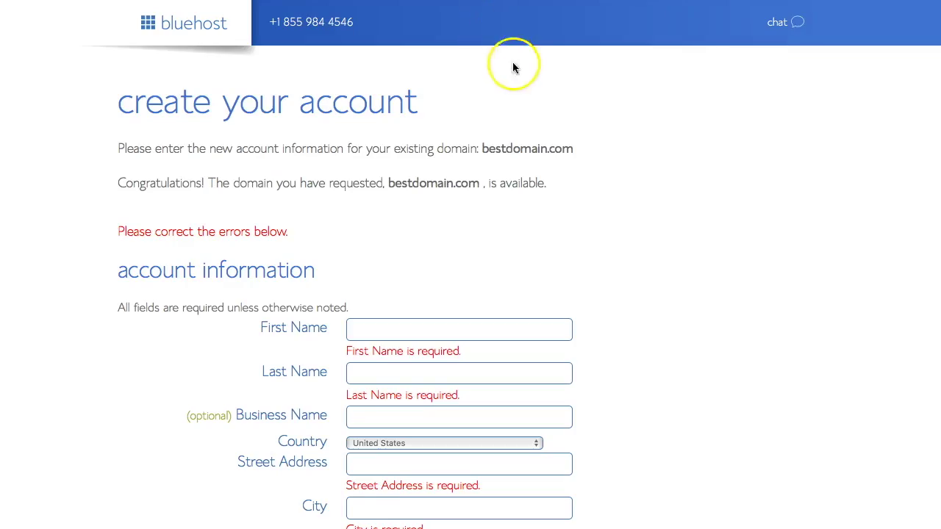
scroll(542, 166, "down", 10)
scroll(542, 164, "up", 2)
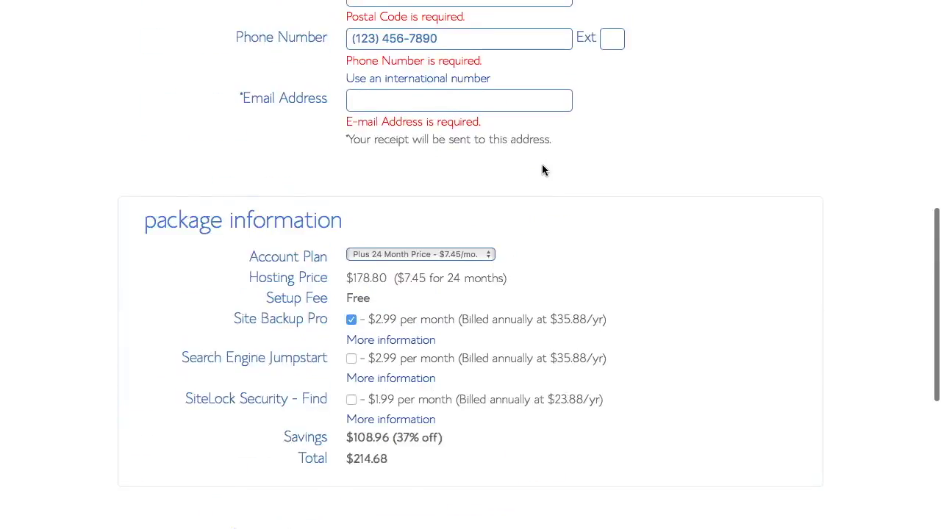
scroll(543, 169, "down", 6)
scroll(543, 169, "up", 3)
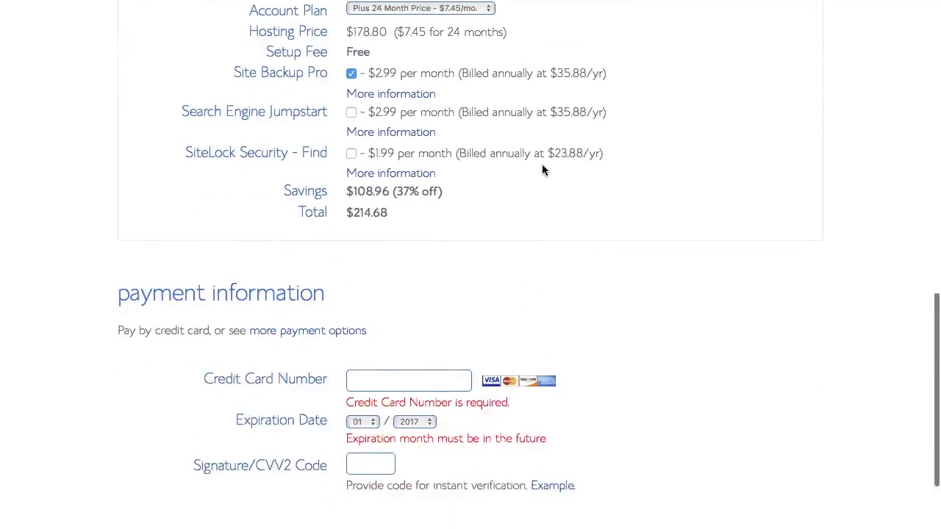
scroll(542, 170, "down", 3)
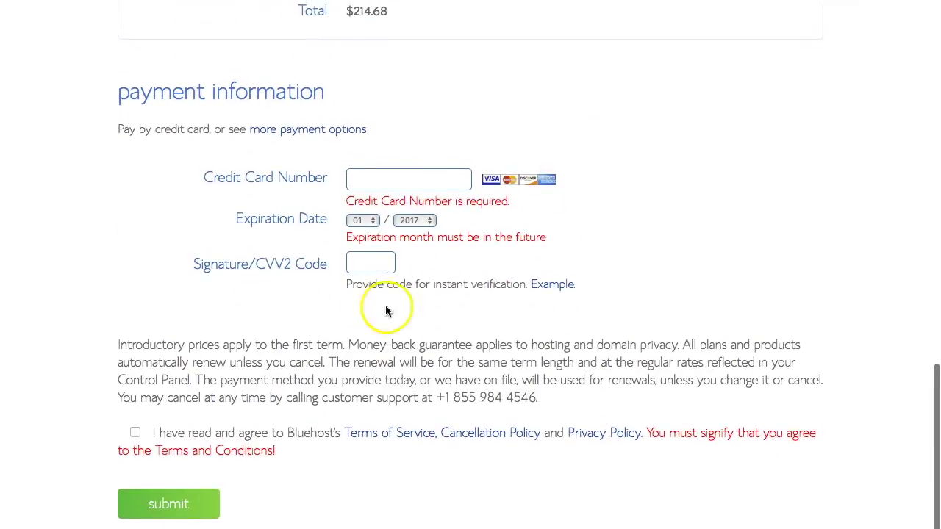
left_click(184, 502)
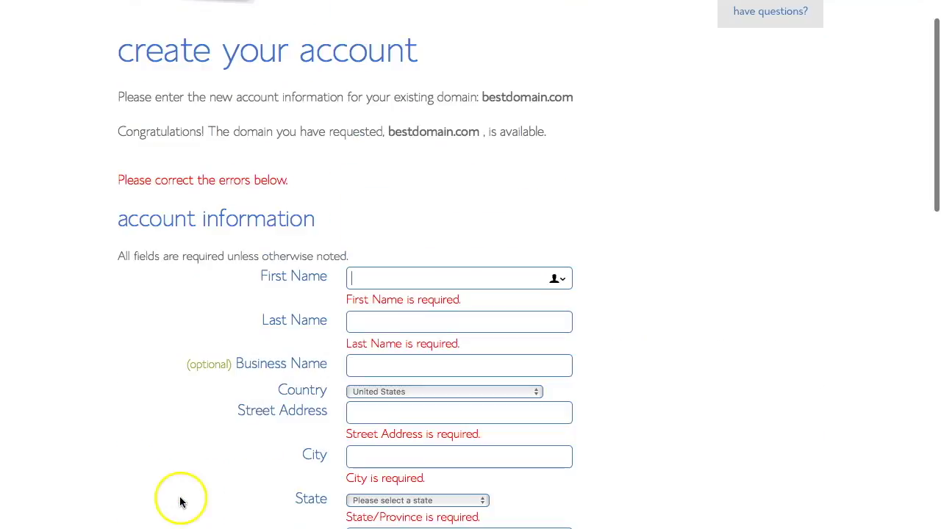
scroll(671, 137, "up", 1)
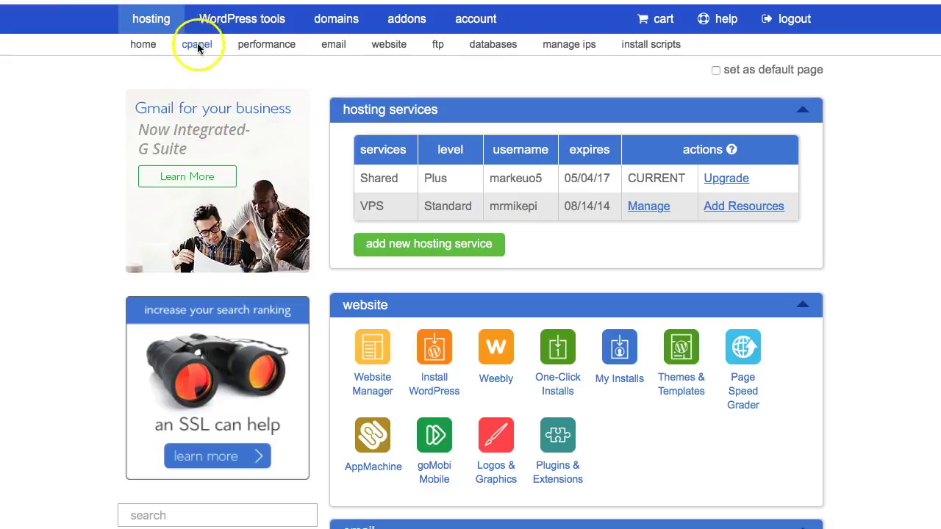
Review the cPanel home's hosting services, website tools like Install WordPress and Weebly, and email tools
scroll(414, 182, "down", 1)
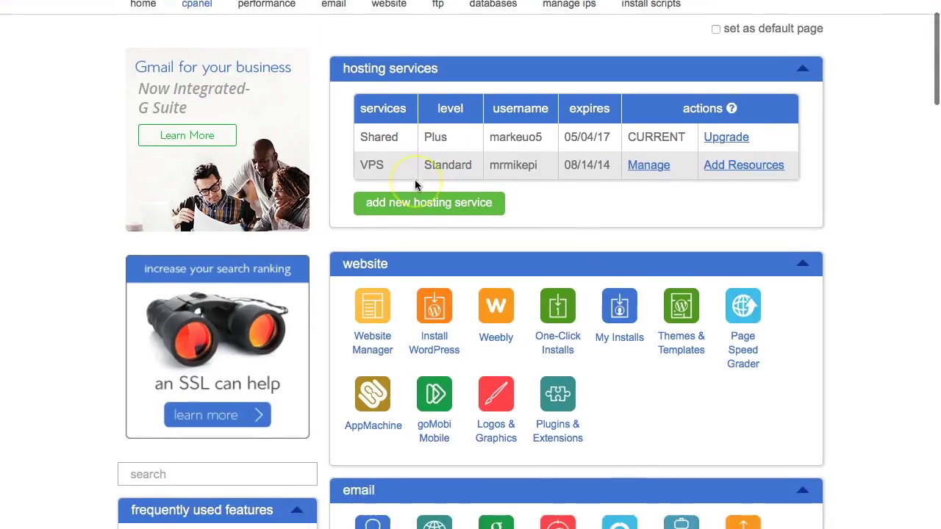
scroll(458, 194, "down", 3)
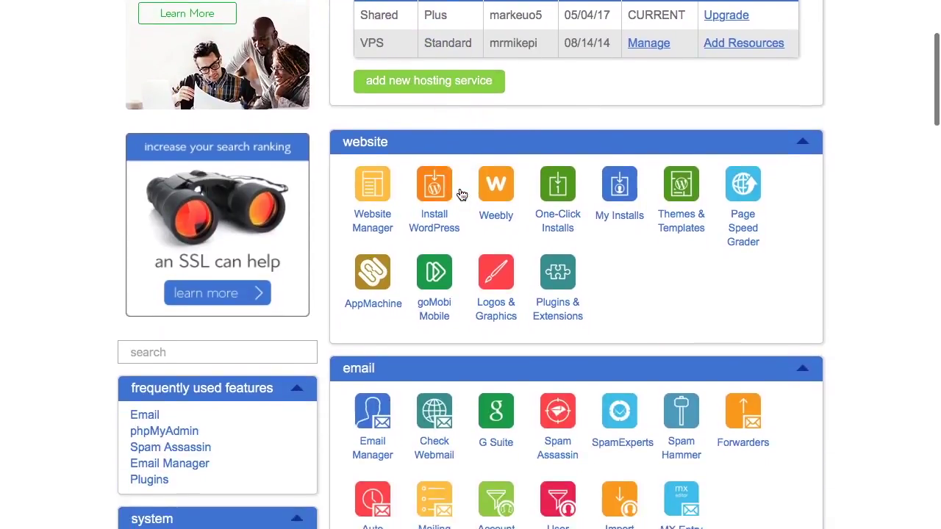
scroll(462, 195, "down", 1)
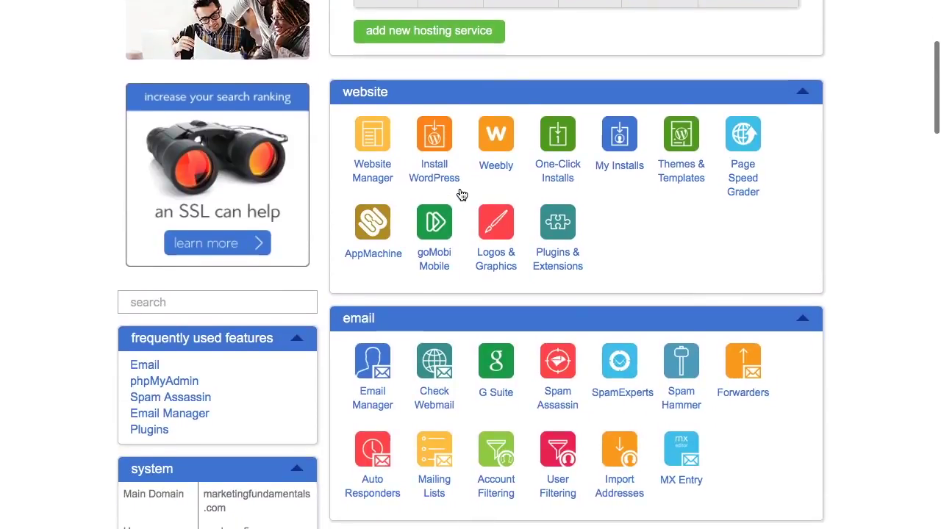
left_click(392, 128)
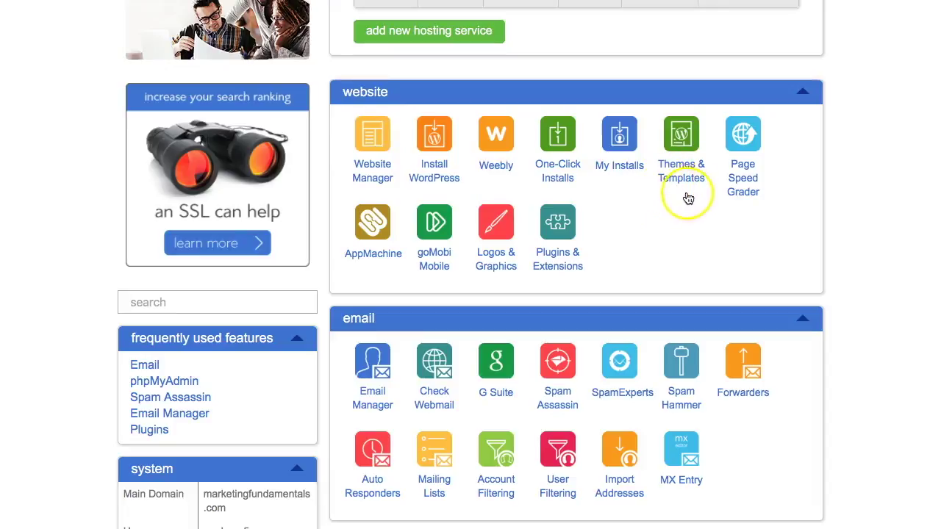
scroll(651, 357, "down", 1)
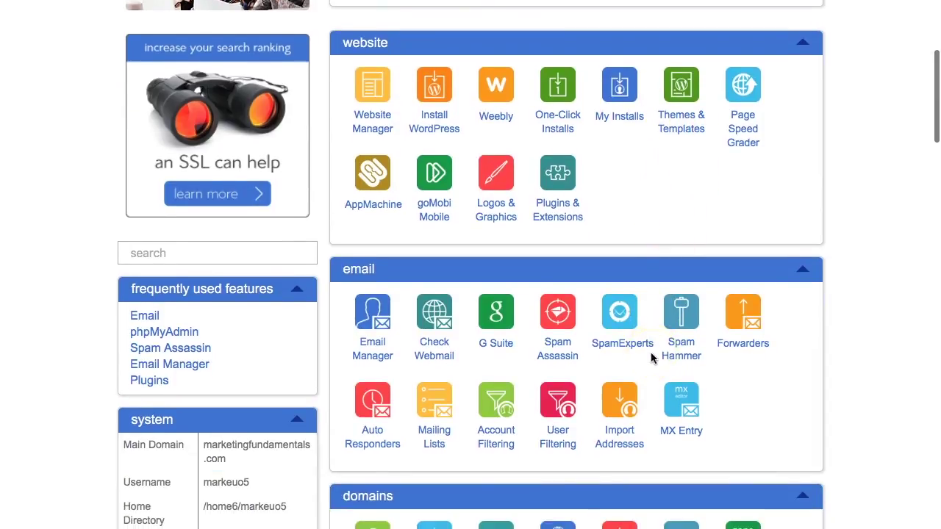
scroll(365, 359, "up", 5)
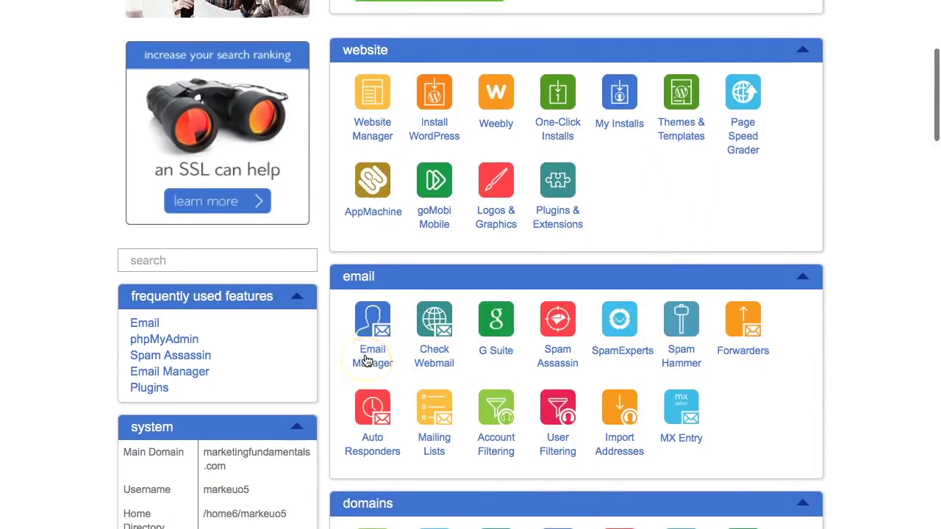
scroll(367, 360, "down", 1)
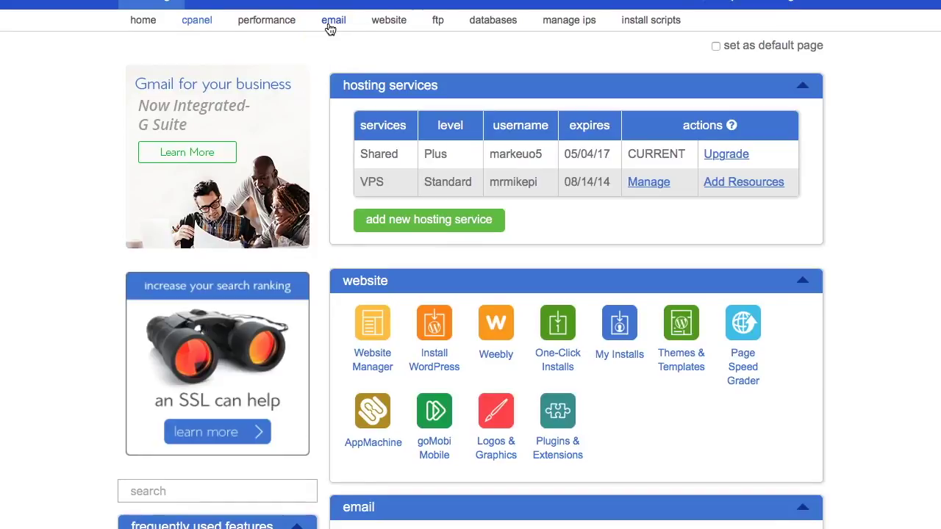
Scroll through the domains, files, statistics (Awstats, Bandwidth, Error Logs) and upgrades (SSL, SiteLock, G Suite) boxes
scroll(569, 257, "down", 10)
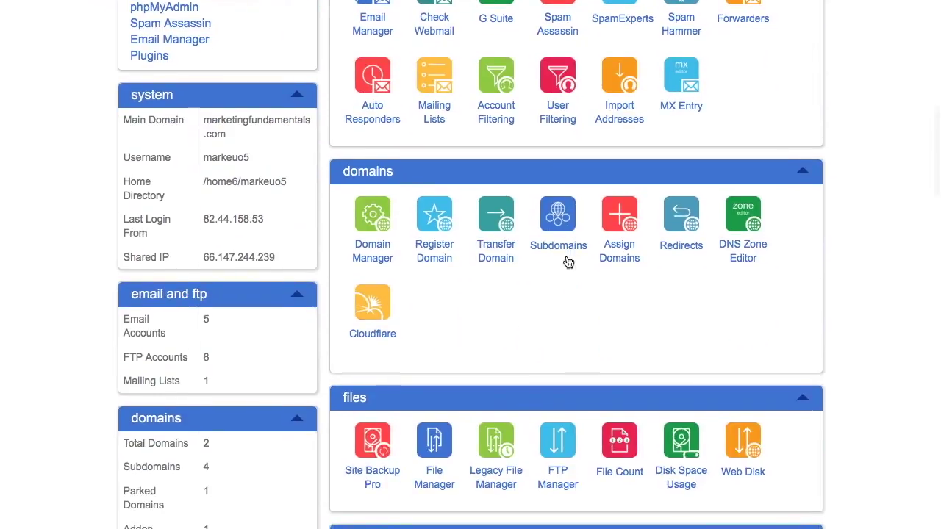
scroll(531, 289, "down", 2)
scroll(532, 289, "down", 2)
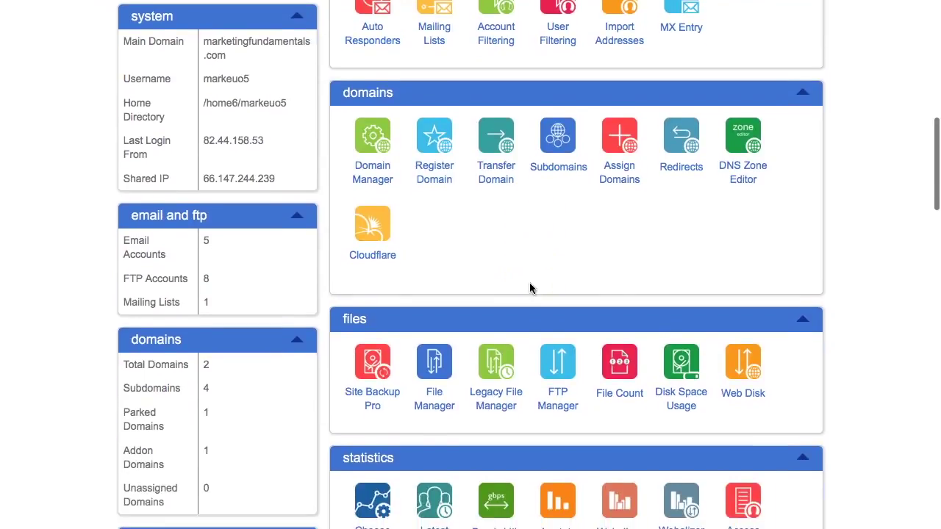
scroll(529, 287, "down", 2)
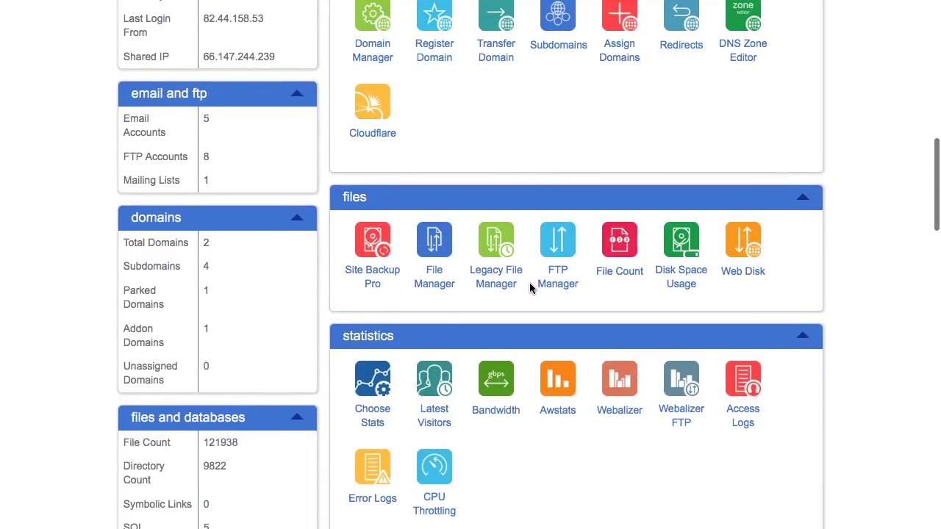
scroll(504, 304, "down", 2)
scroll(508, 311, "down", 4)
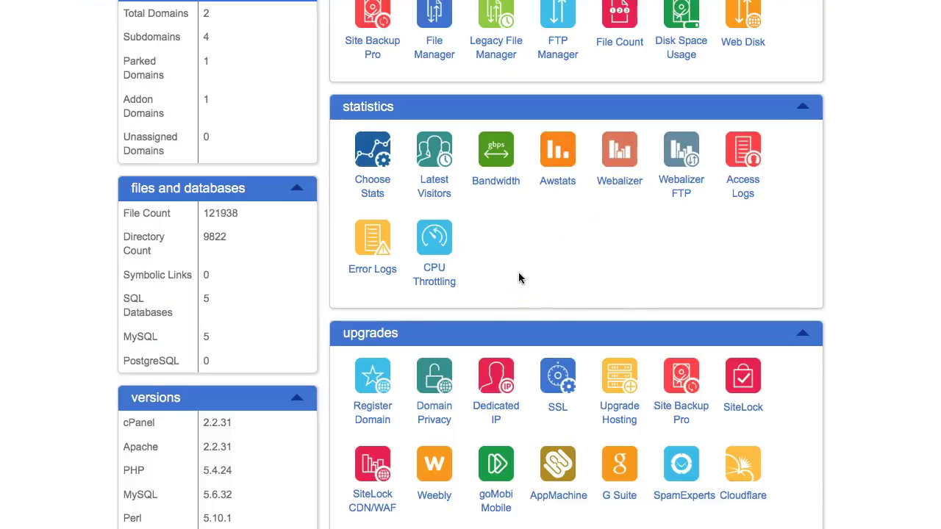
scroll(518, 278, "down", 2)
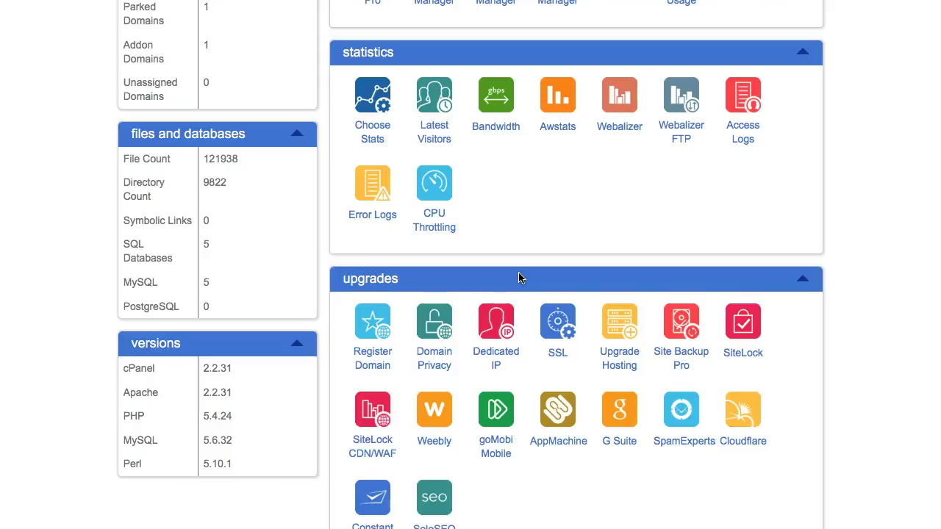
left_click(553, 316)
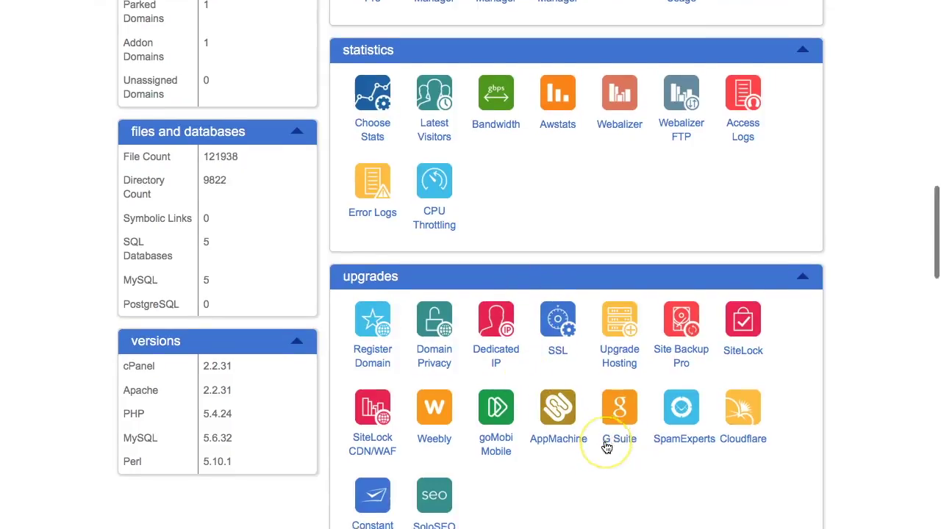
Scroll past security, database tools, advanced and preferences, then back up to website and email tools
scroll(607, 448, "down", 5)
scroll(606, 448, "down", 5)
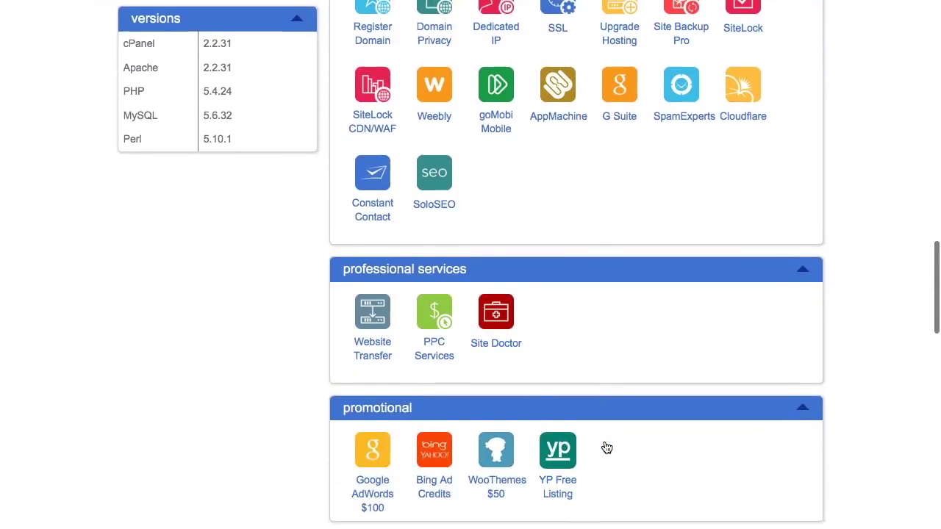
scroll(606, 448, "down", 5)
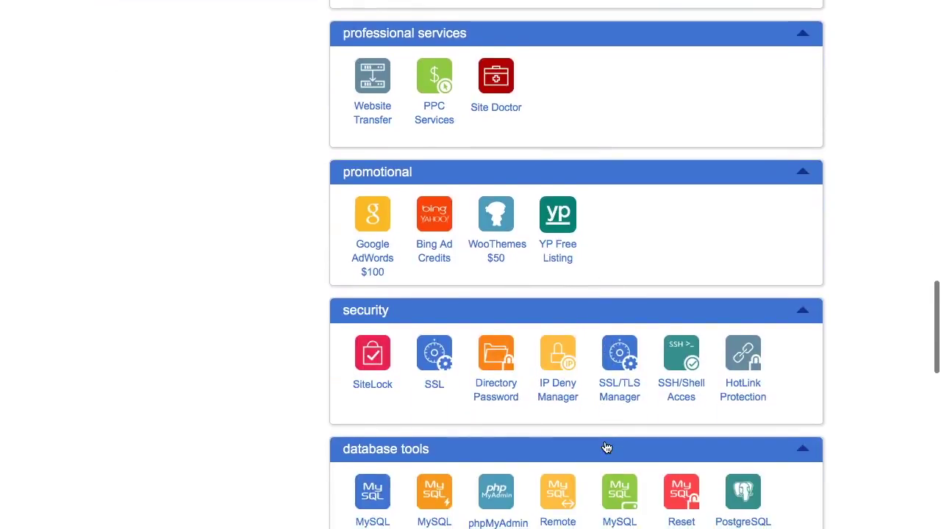
scroll(607, 448, "down", 7)
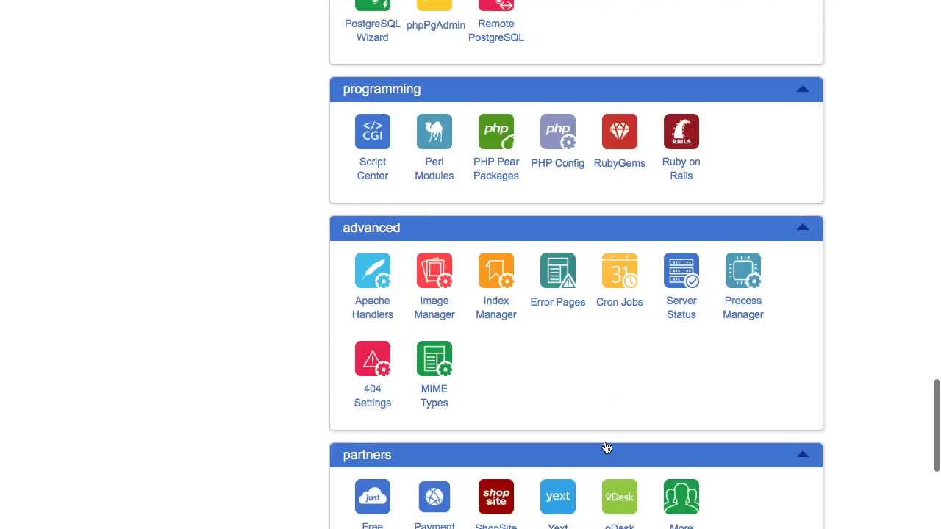
scroll(607, 447, "down", 2)
scroll(607, 448, "down", 7)
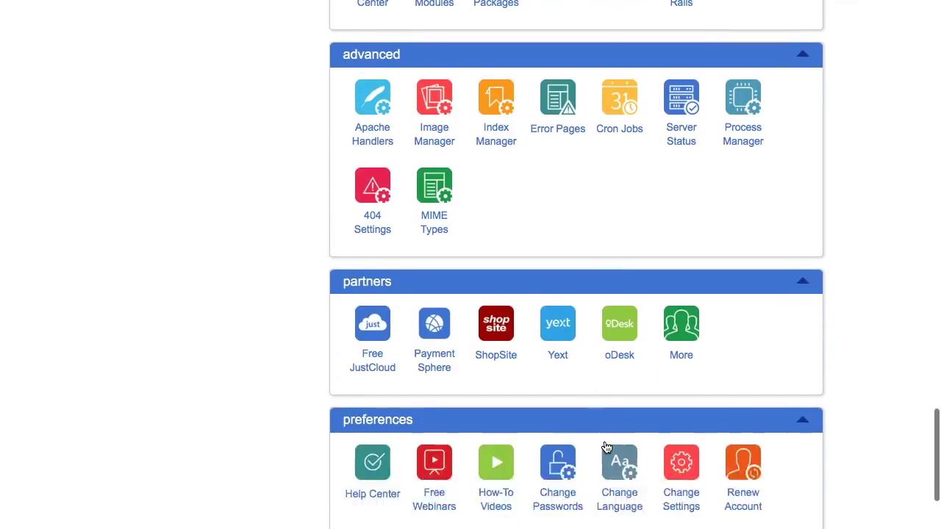
scroll(606, 448, "up", 20)
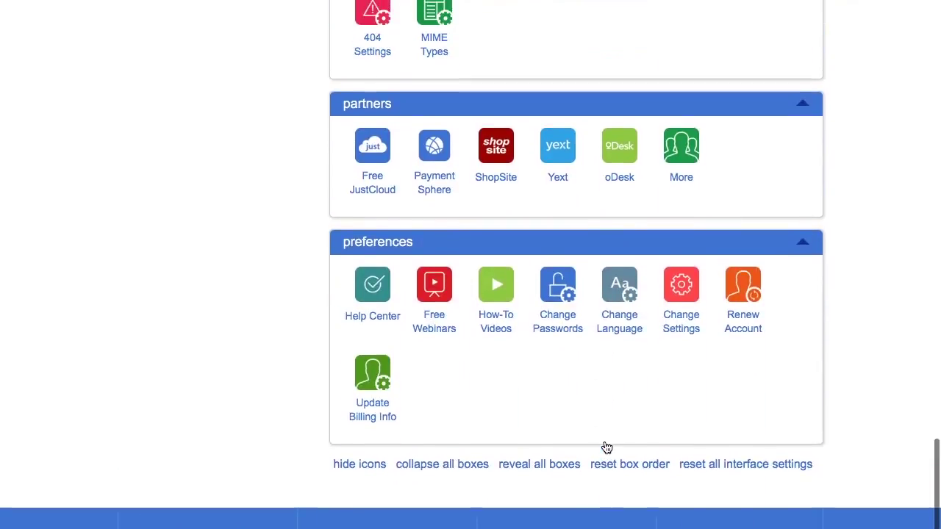
scroll(606, 450, "up", 6)
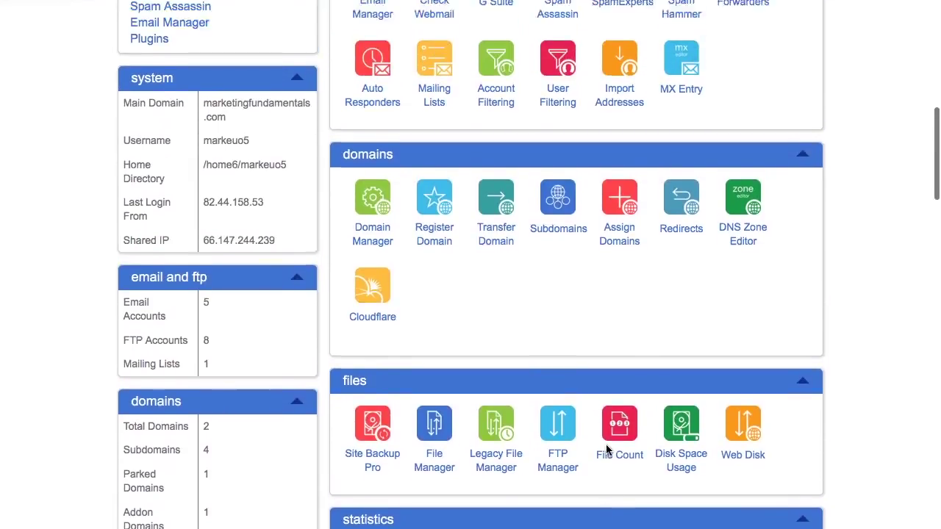
scroll(607, 450, "up", 1)
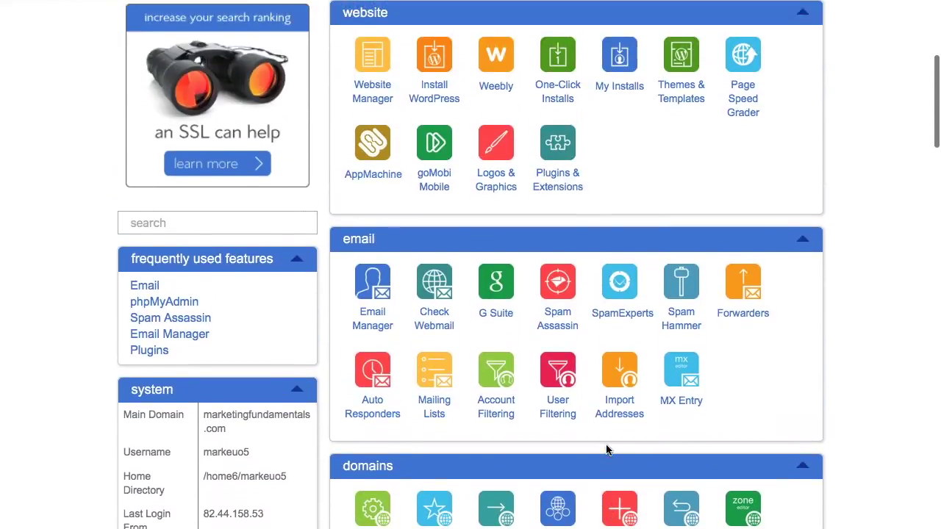